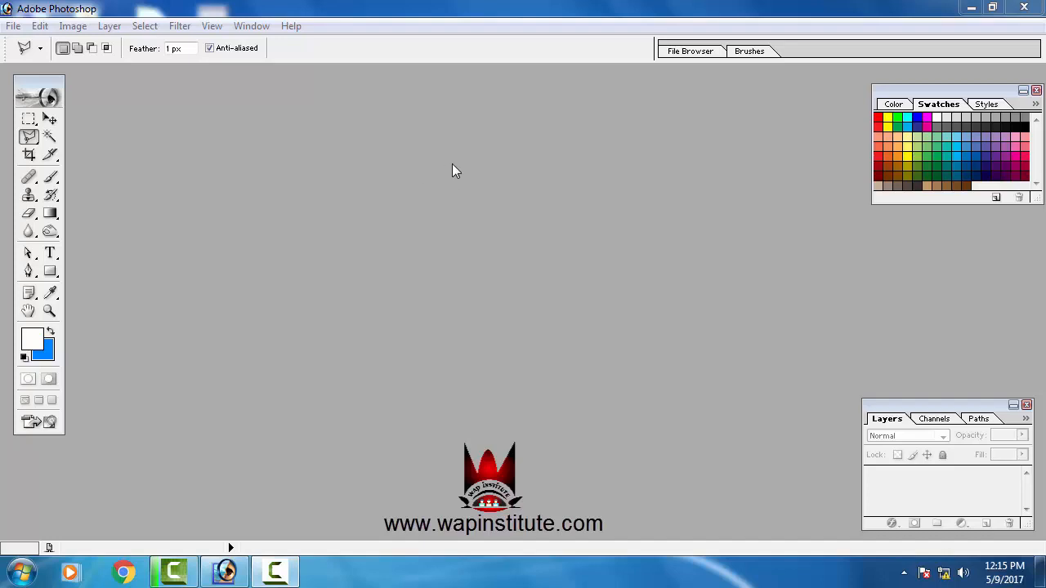
- Open the photo Sarainodu-gets-a-audio-release-date.jpg from the hero folder
double_click(405, 199)
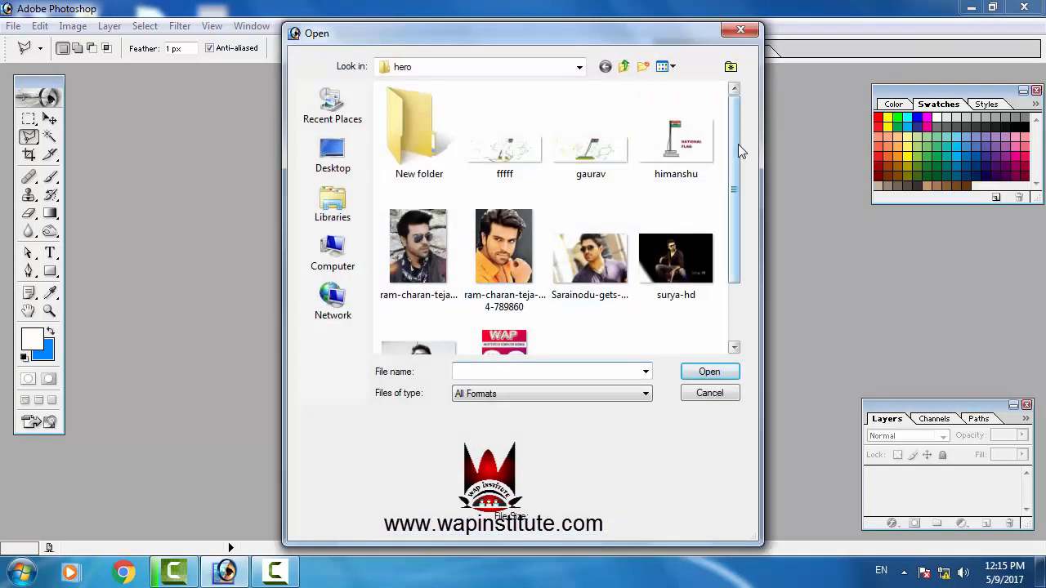
left_click_drag(738, 144, 733, 196)
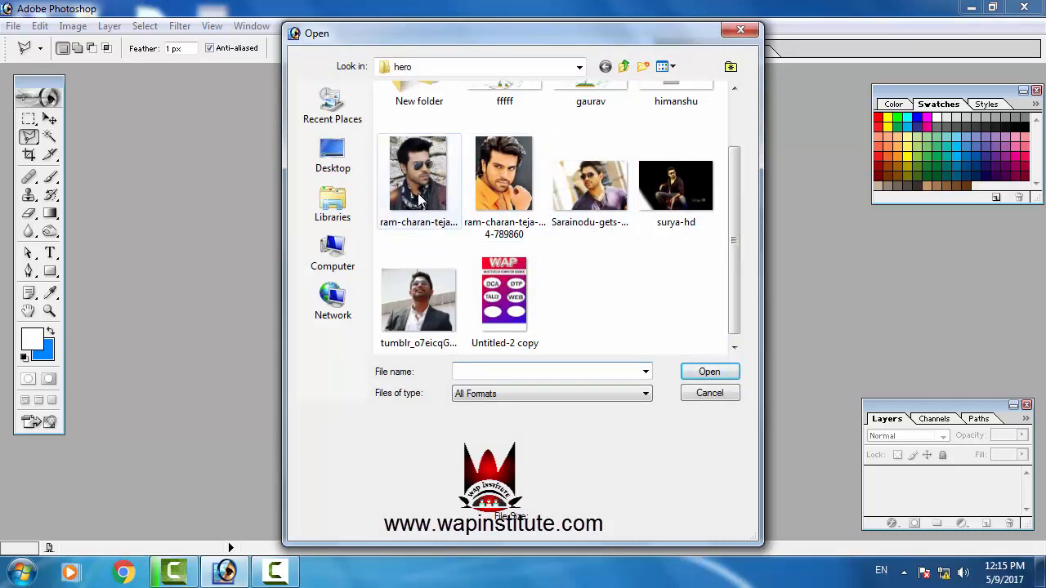
left_click(589, 184)
left_click(709, 372)
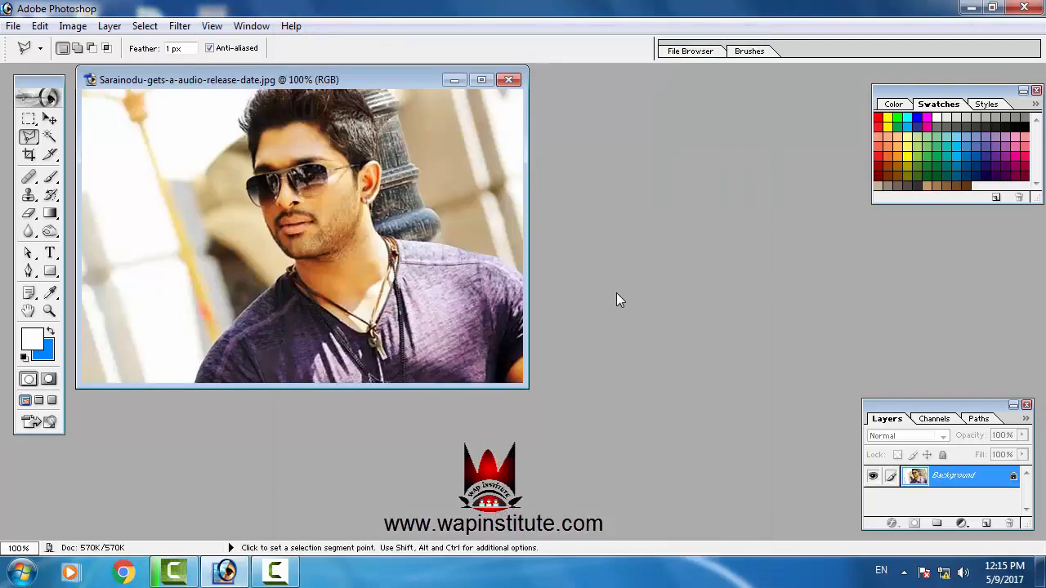
- Open the photo anushka-shetty-south-actress-in-black-saree-wide-hd-wallpapers.jpg from the heroins folder inside images
double_click(683, 214)
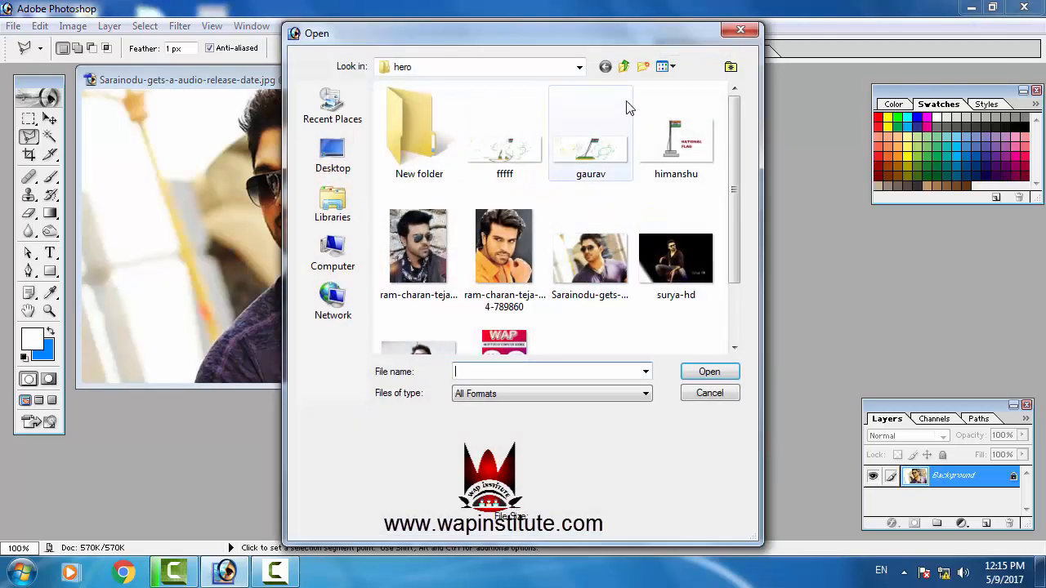
left_click(622, 69)
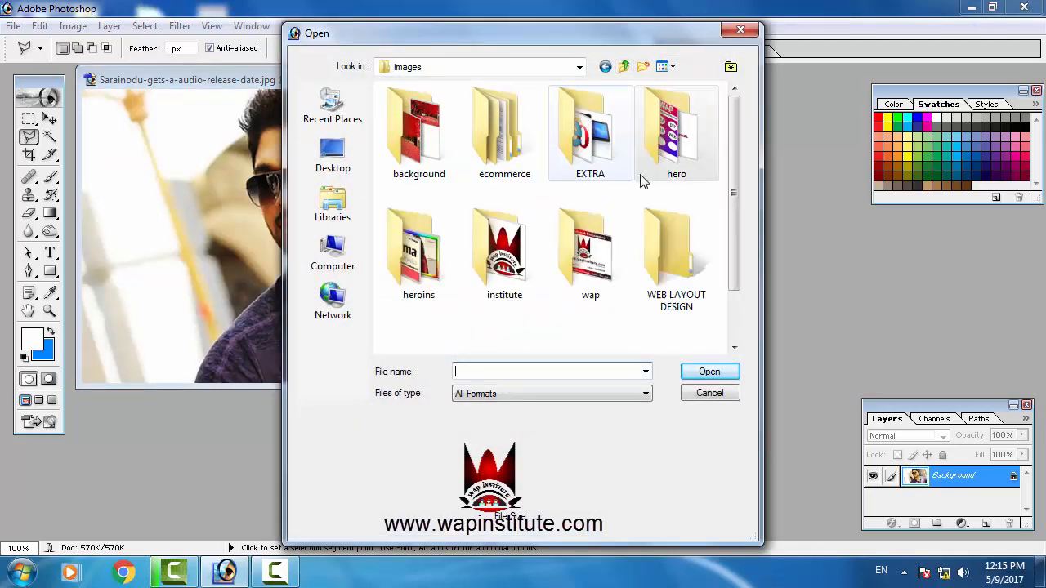
double_click(434, 280)
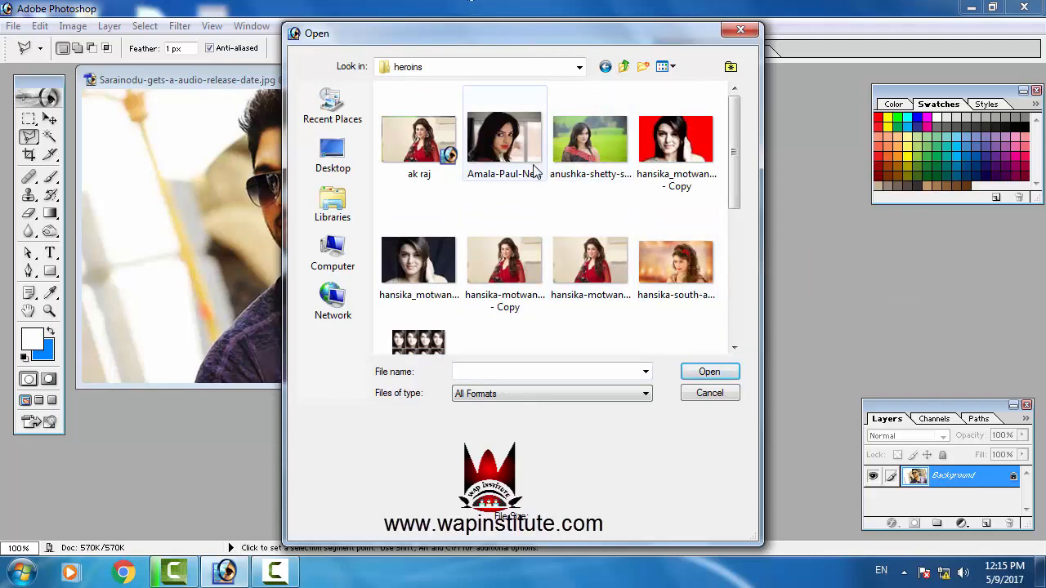
double_click(594, 155)
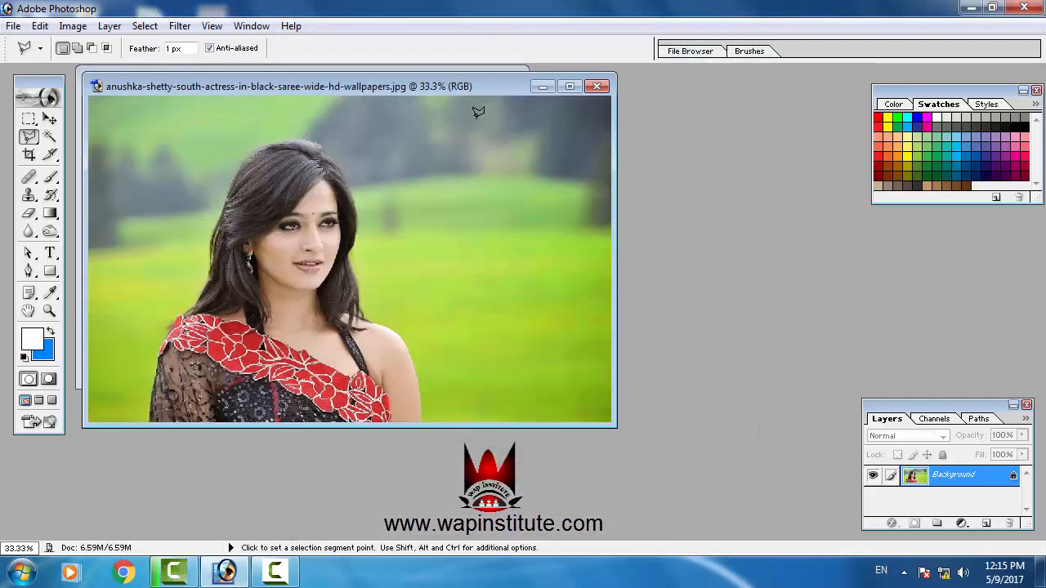
- Arrange the two image windows side by side so the woman and the man can both be seen
left_click_drag(470, 90, 651, 93)
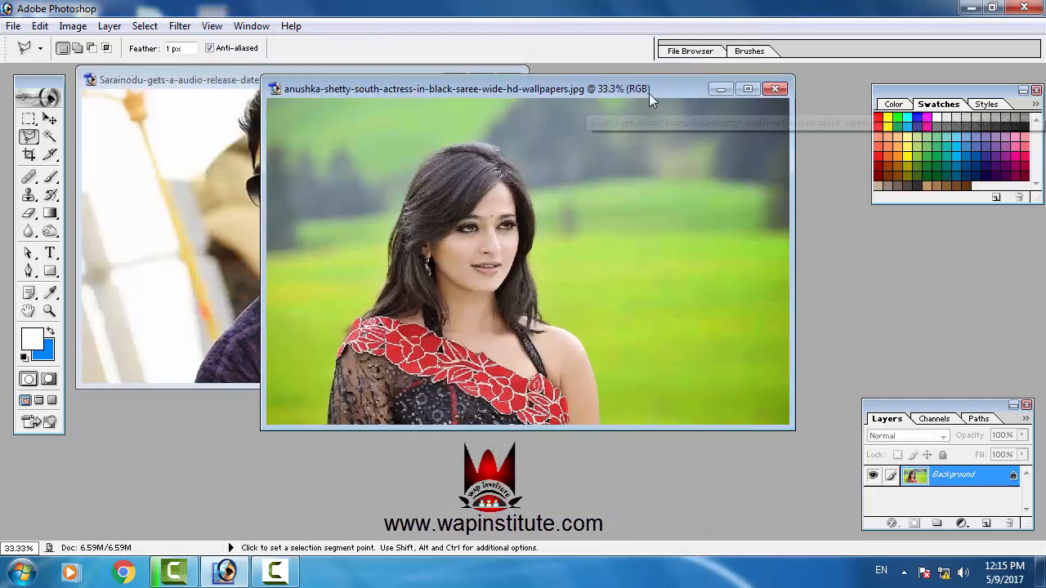
left_click(214, 83)
left_click_drag(388, 77, 768, 153)
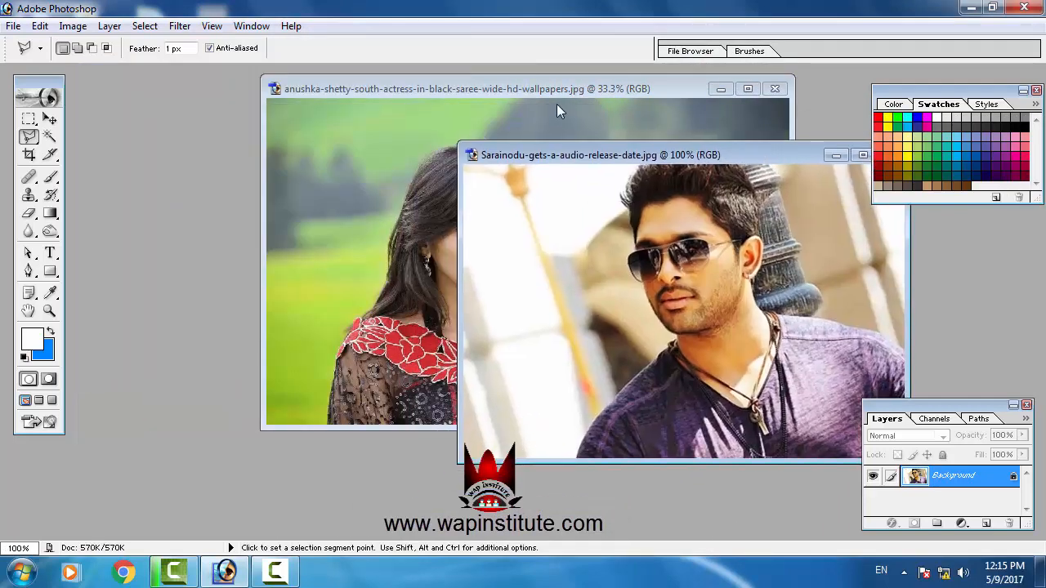
left_click(556, 91)
left_click_drag(556, 91, 430, 98)
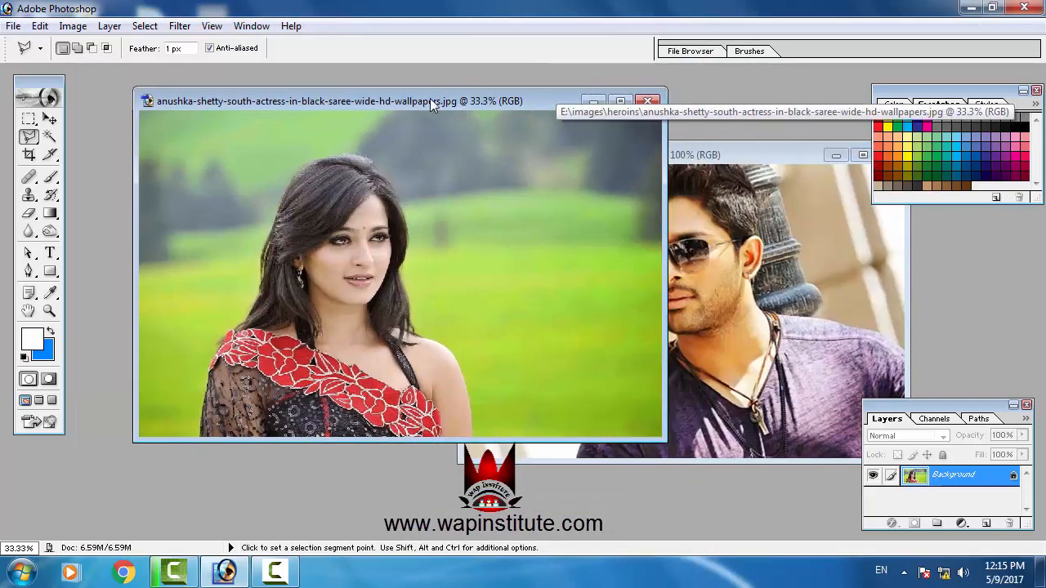
left_click(745, 152)
left_click_drag(727, 156, 735, 110)
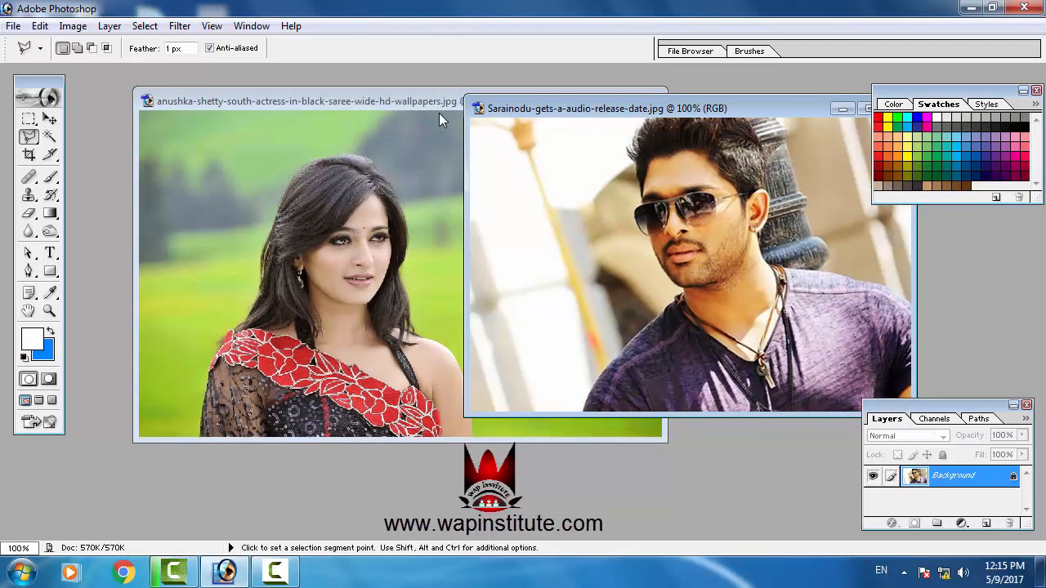
left_click(280, 101)
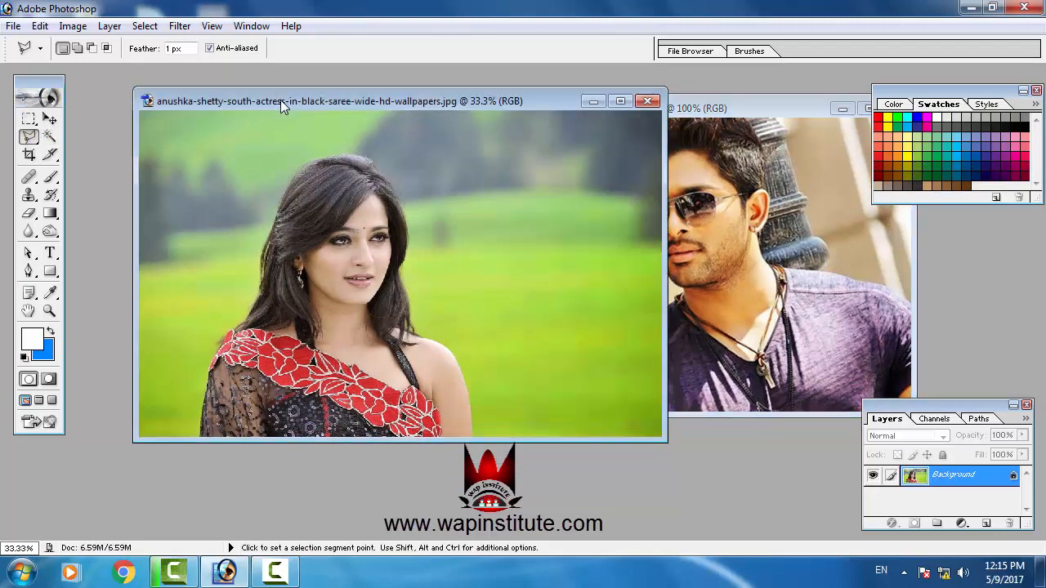
left_click_drag(281, 100, 183, 100)
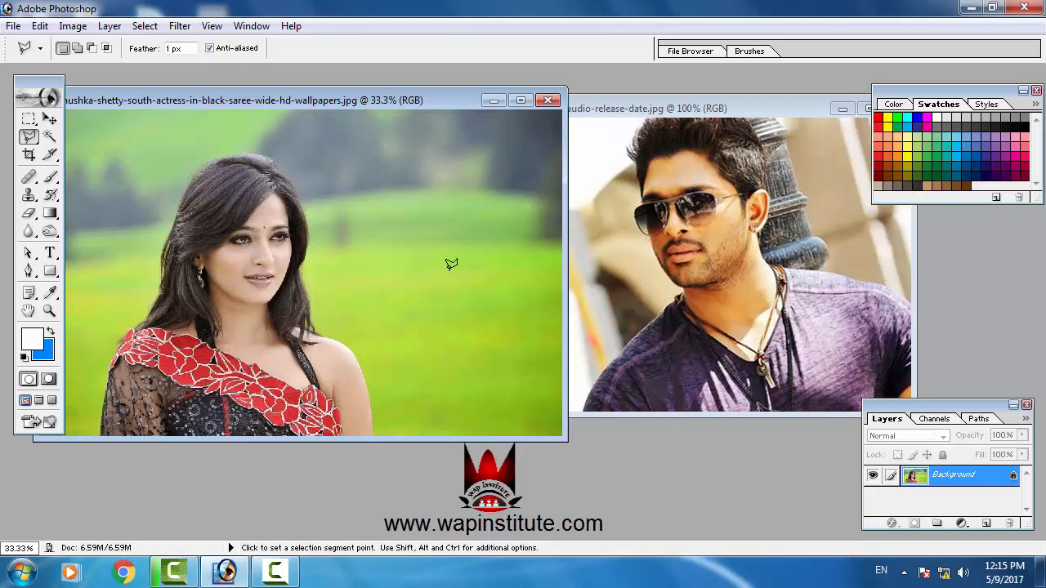
left_click_drag(404, 104, 379, 102)
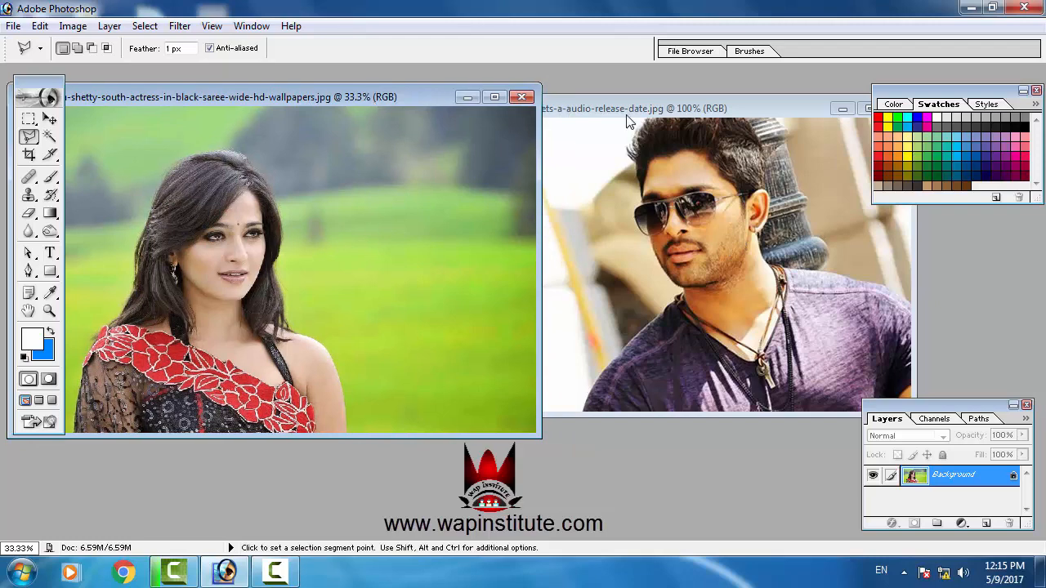
- Bring the man's photo forward and select his head, shoulders and shirt by tracing a closed outline with the Polygonal Lasso
left_click_drag(626, 116, 471, 116)
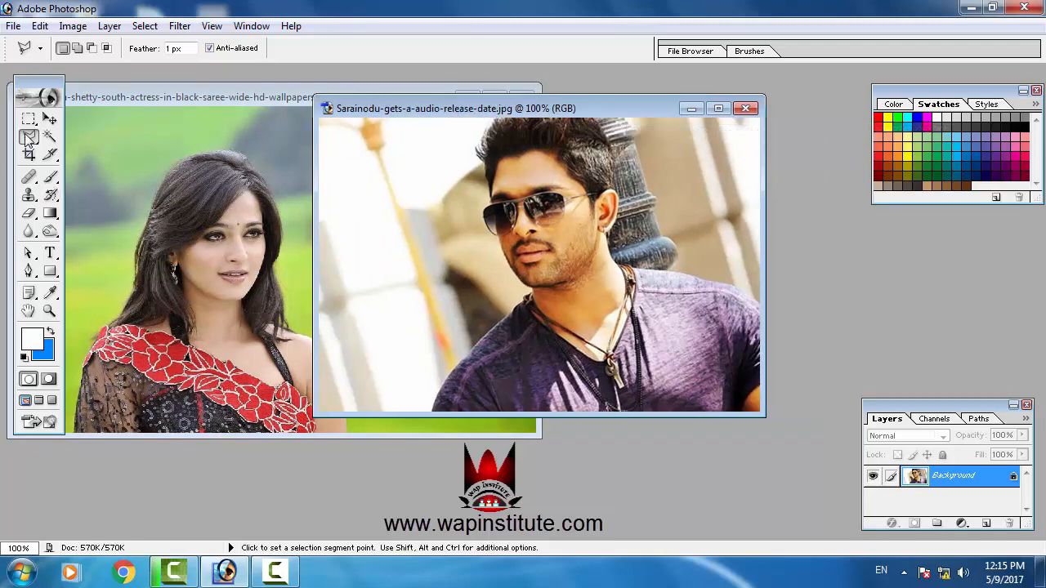
left_click(457, 365)
left_click(518, 305)
left_click(632, 266)
left_click(713, 282)
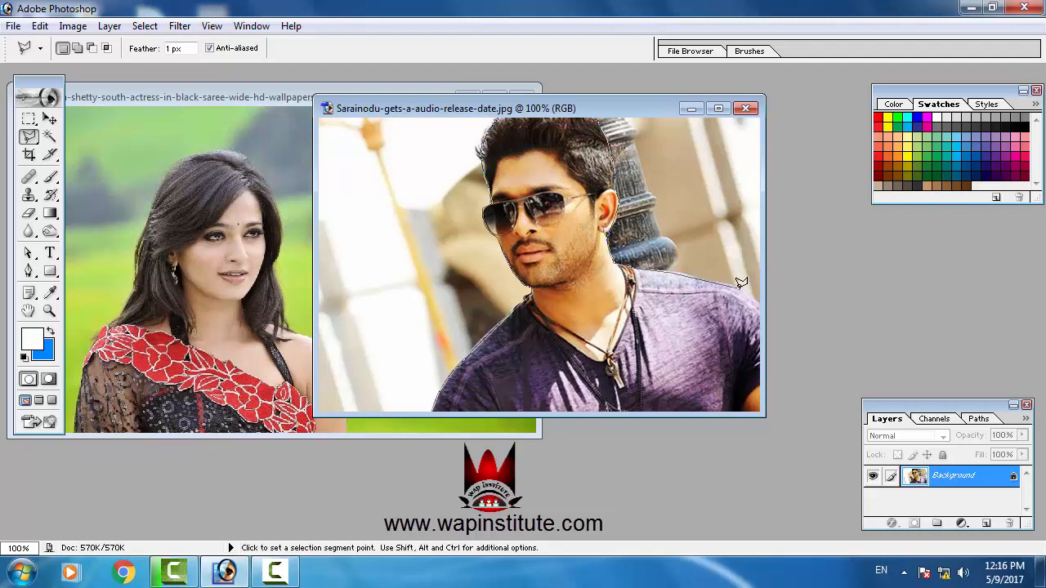
left_click(739, 288)
left_click(760, 305)
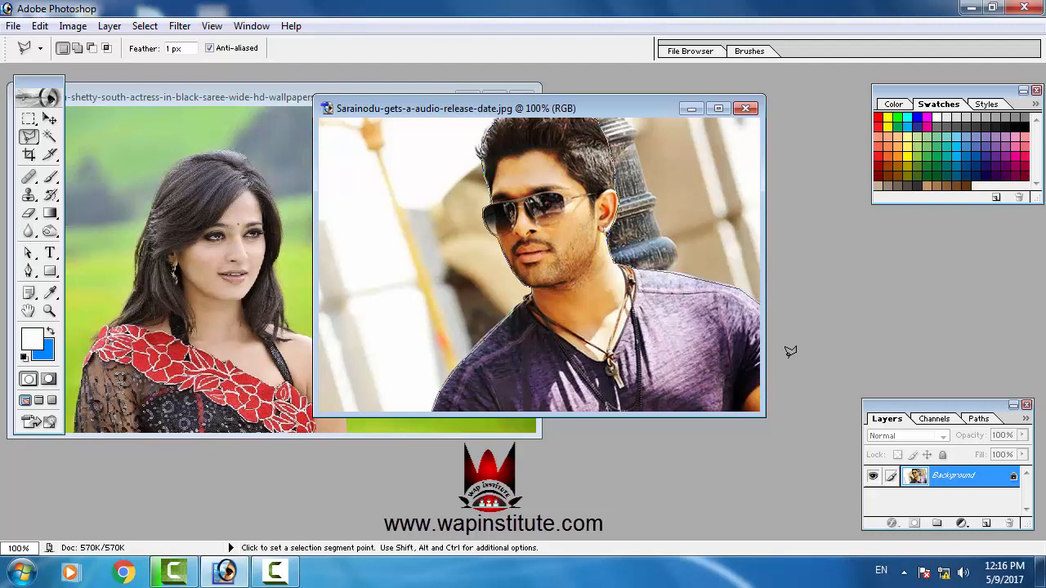
left_click(773, 412)
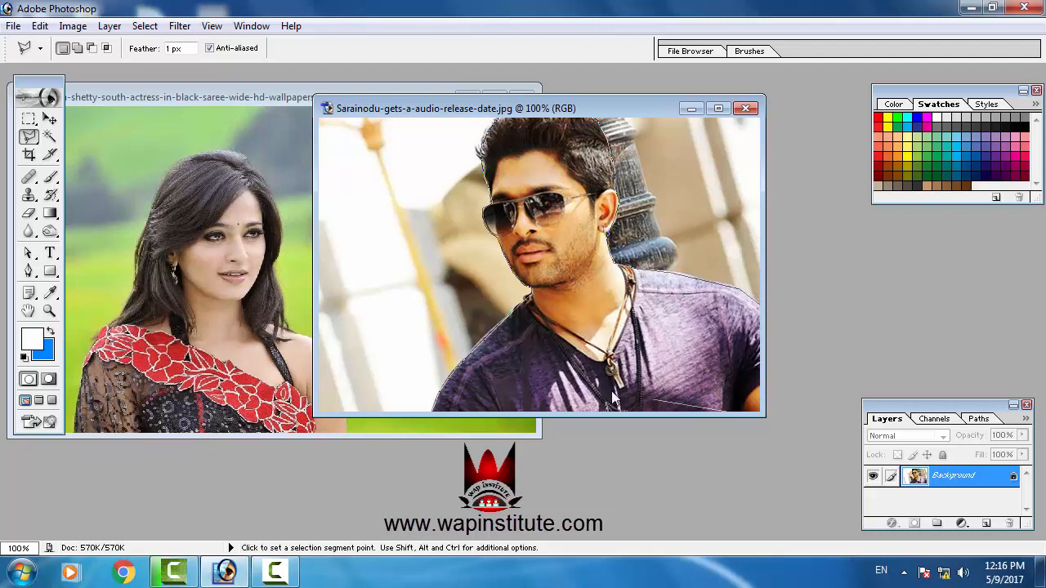
left_click(434, 407)
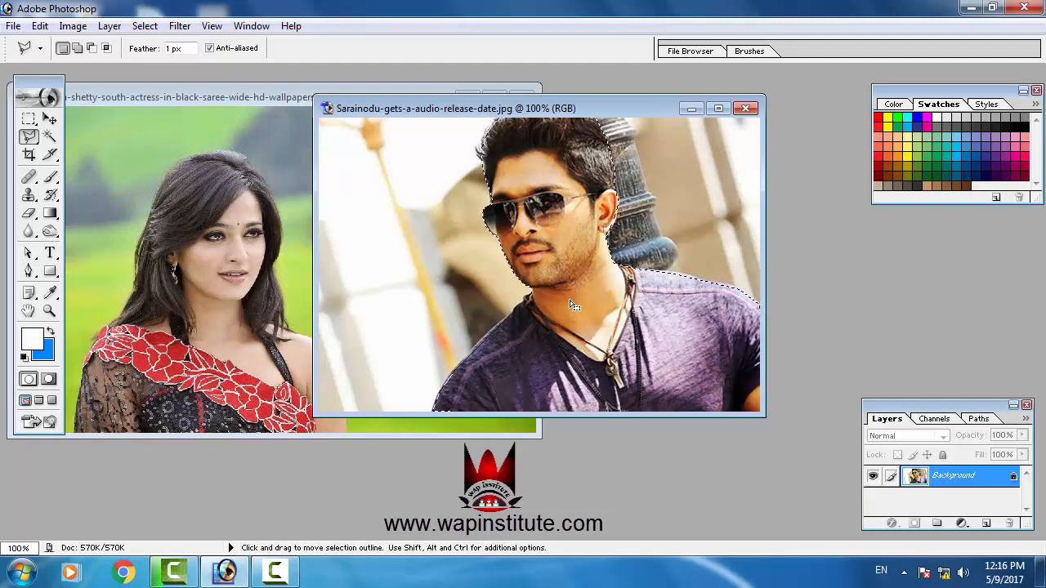
- Move the man's photo window aside and transfer the selected man onto the green background beside the woman with the Move tool
left_click_drag(550, 108, 695, 117)
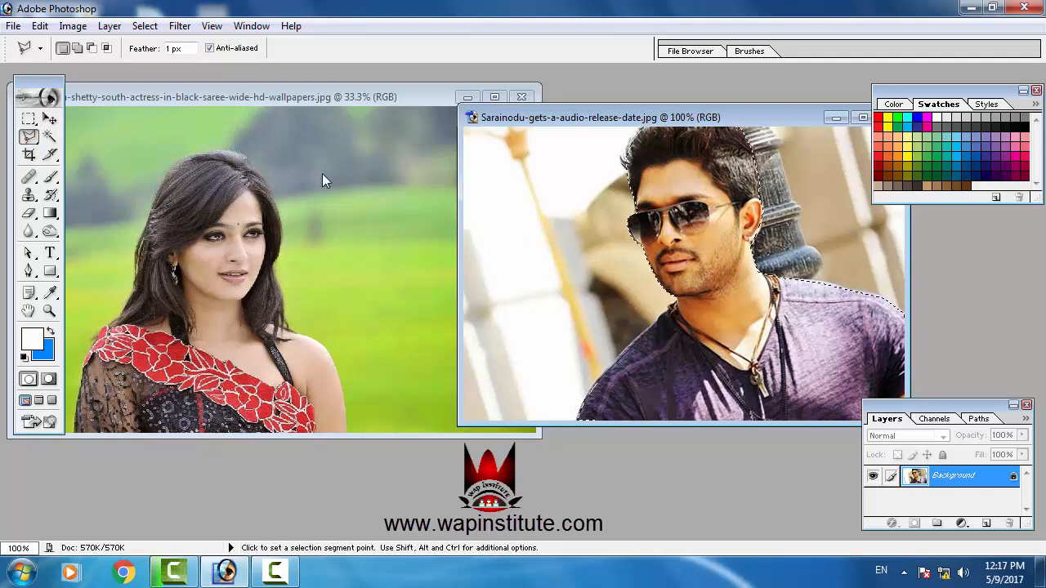
left_click(50, 118)
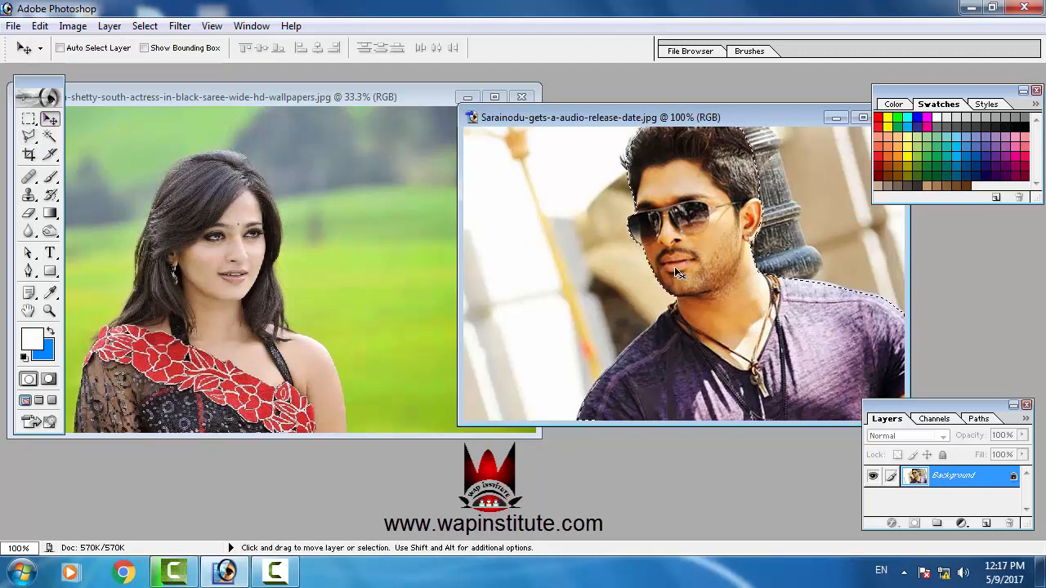
left_click_drag(696, 301, 407, 278)
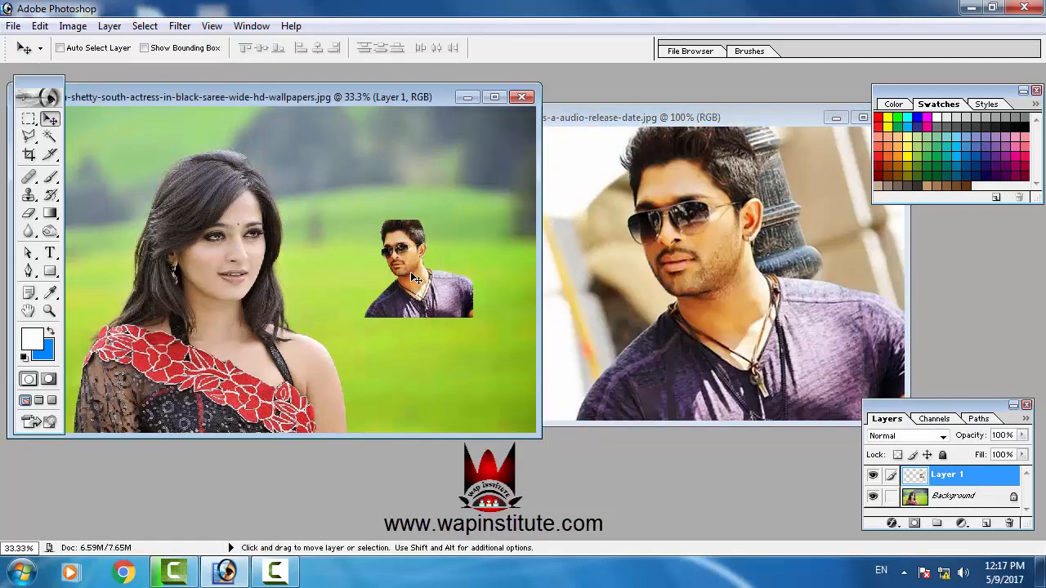
- Close the man's source photo without saving and move the composite's window clear of the toolbox
left_click_drag(699, 121, 391, 126)
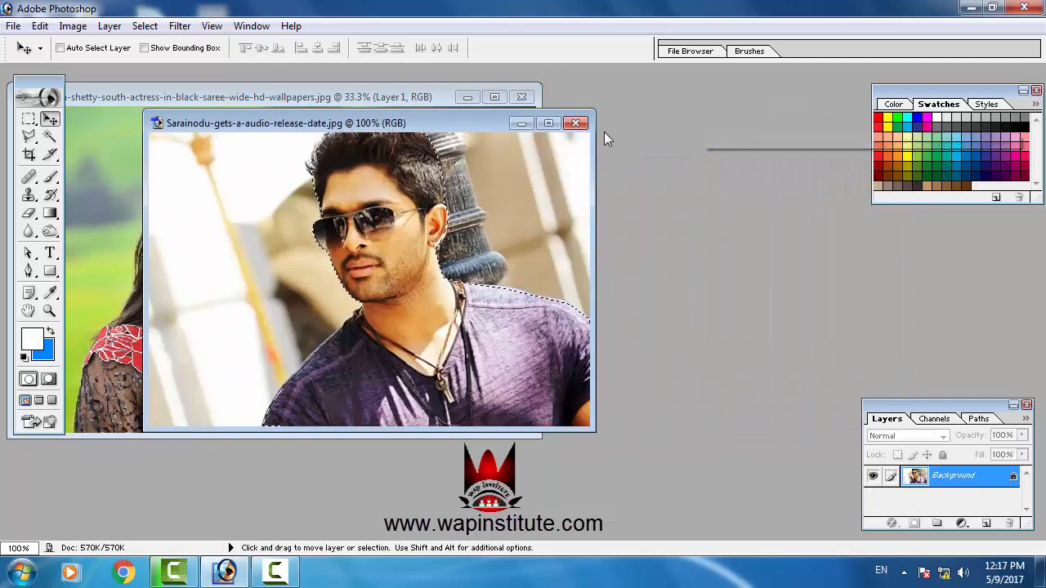
left_click(575, 123)
left_click(526, 227)
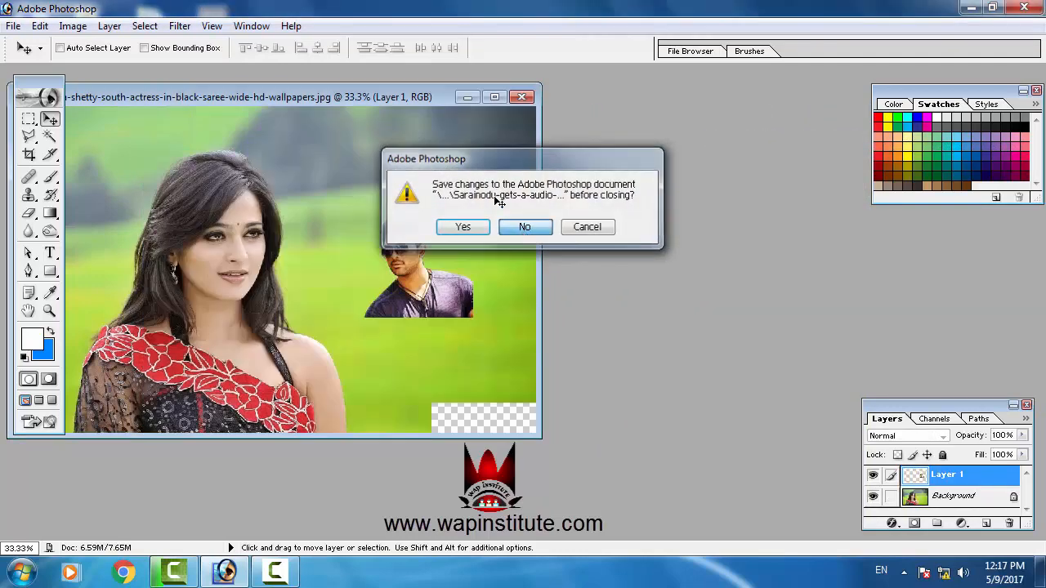
left_click_drag(419, 99, 546, 99)
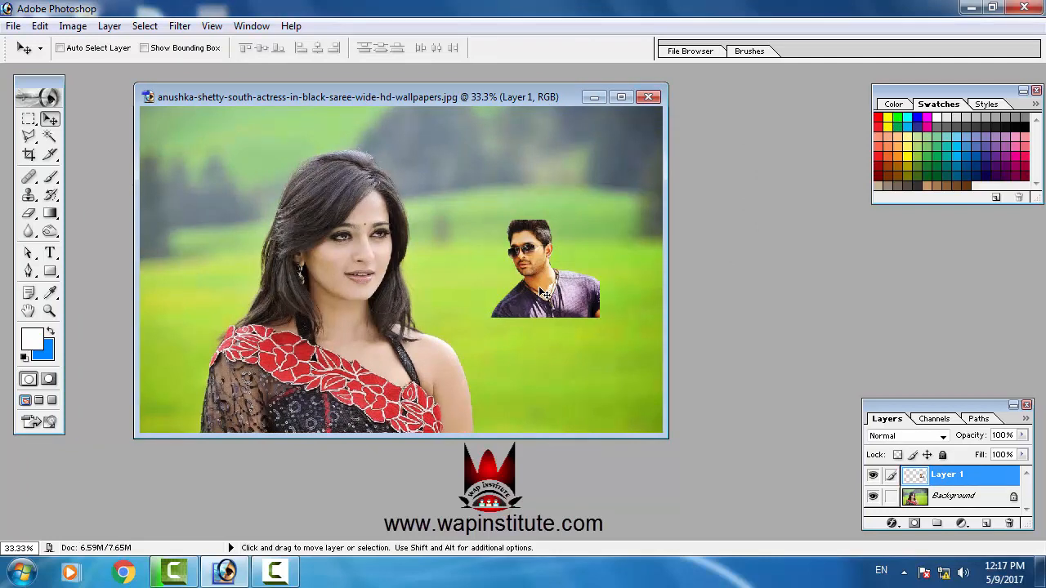
- Free-transform the man's layer to about 249% width and 262.5% height, placing him right beside the woman, and apply it
key("ctrl+t")
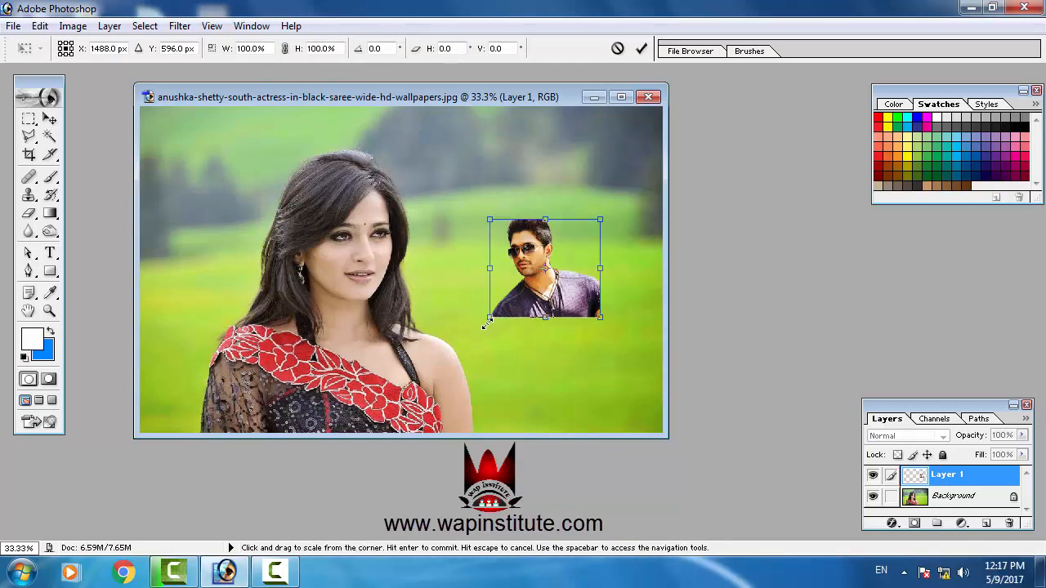
left_click_drag(487, 324, 431, 433)
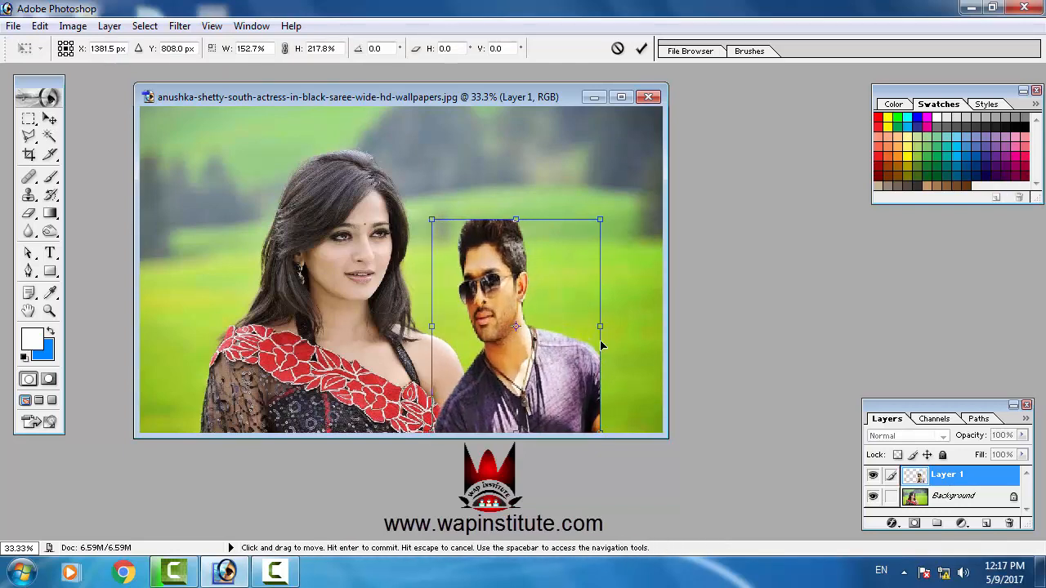
left_click_drag(600, 327, 627, 350)
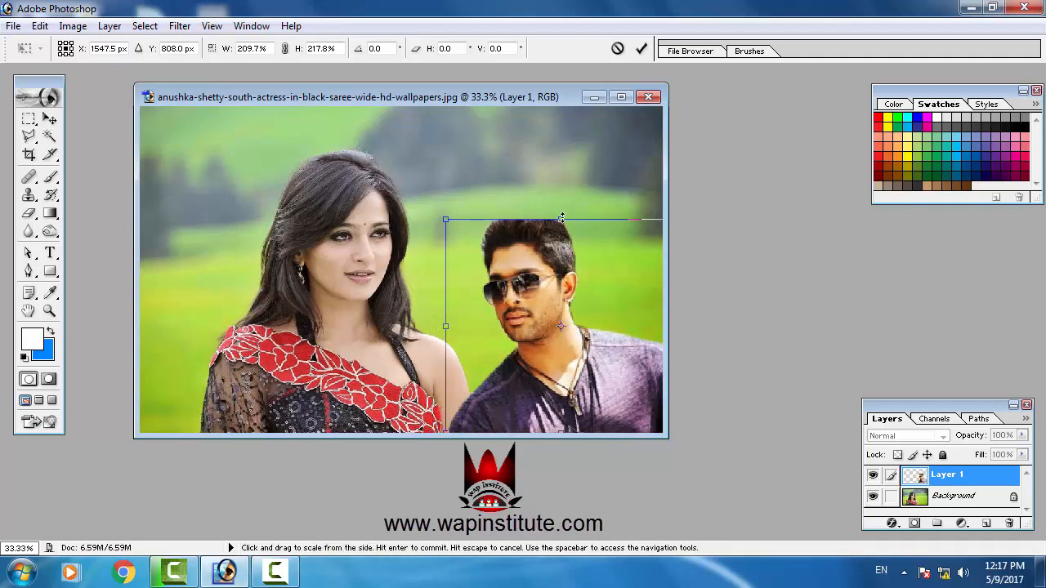
left_click_drag(562, 219, 575, 106)
left_click_drag(445, 273, 416, 297)
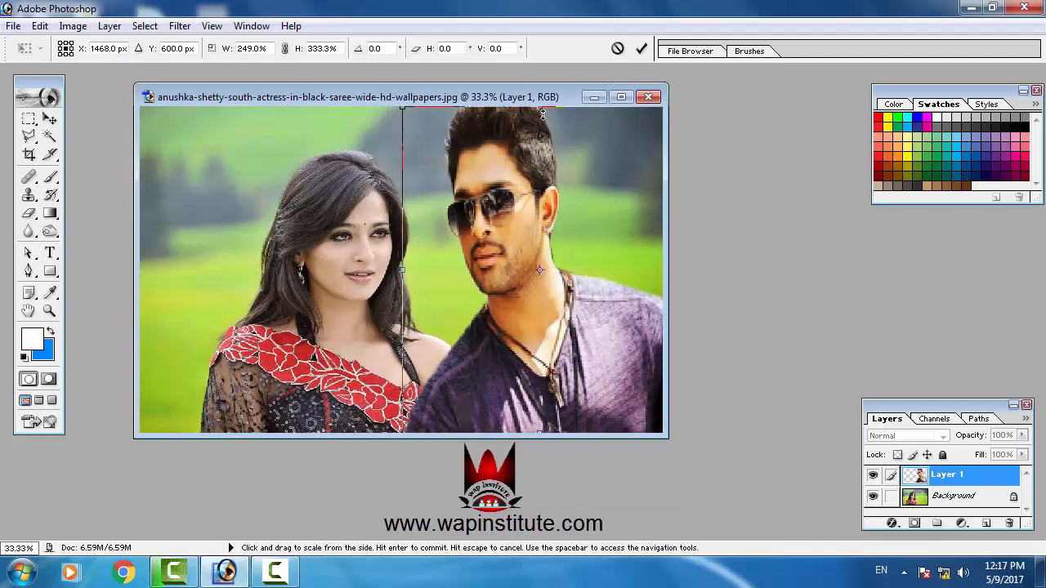
left_click_drag(541, 114, 551, 191)
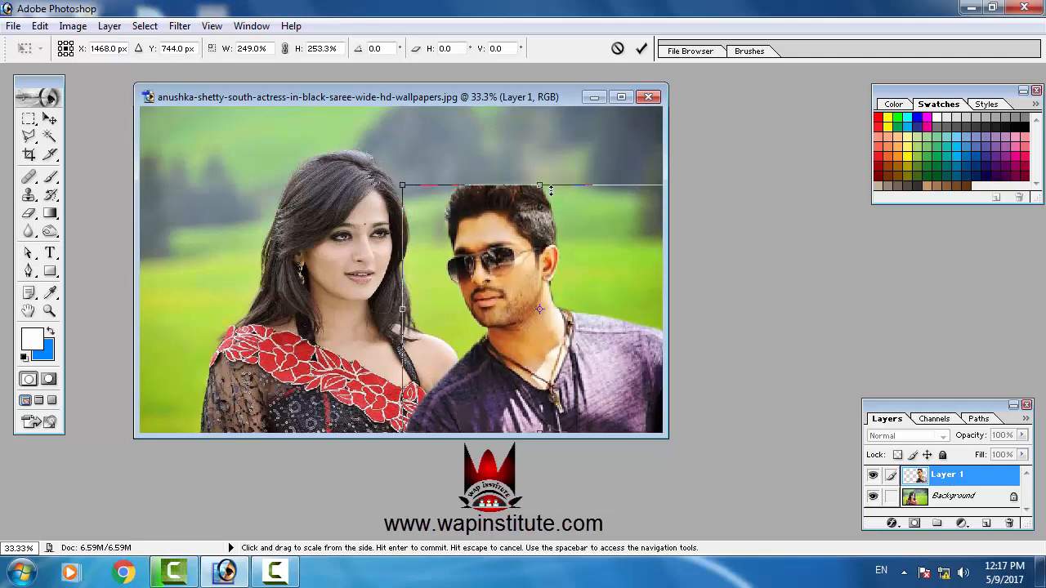
left_click_drag(537, 233, 539, 235)
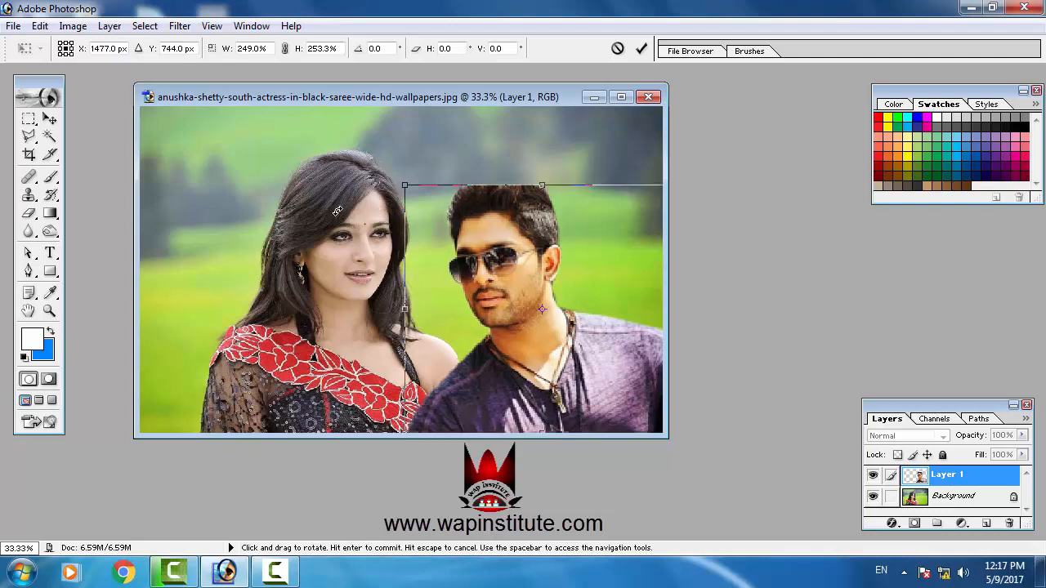
left_click_drag(545, 185, 548, 175)
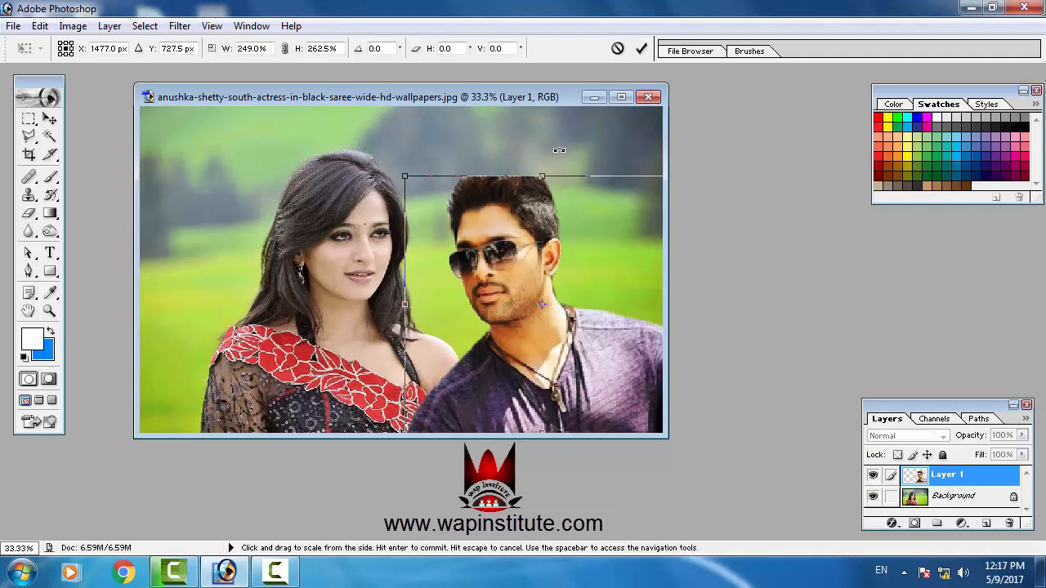
left_click(640, 51)
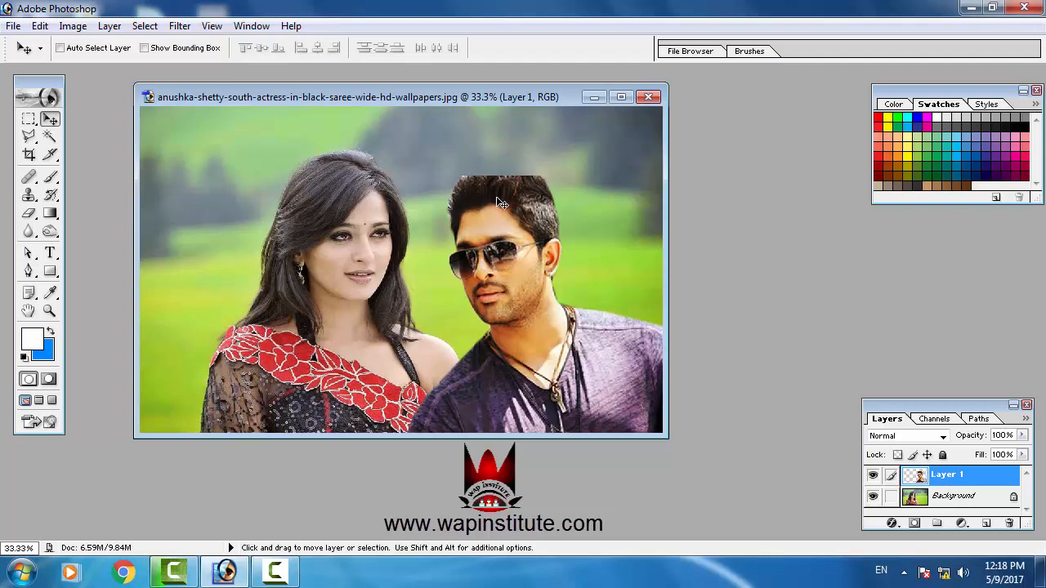
- Extend the man's flat-cropped hair upward by cloning nearby hair with the Clone Stamp, dismissing the Windows color scheme prompt
left_click(28, 198)
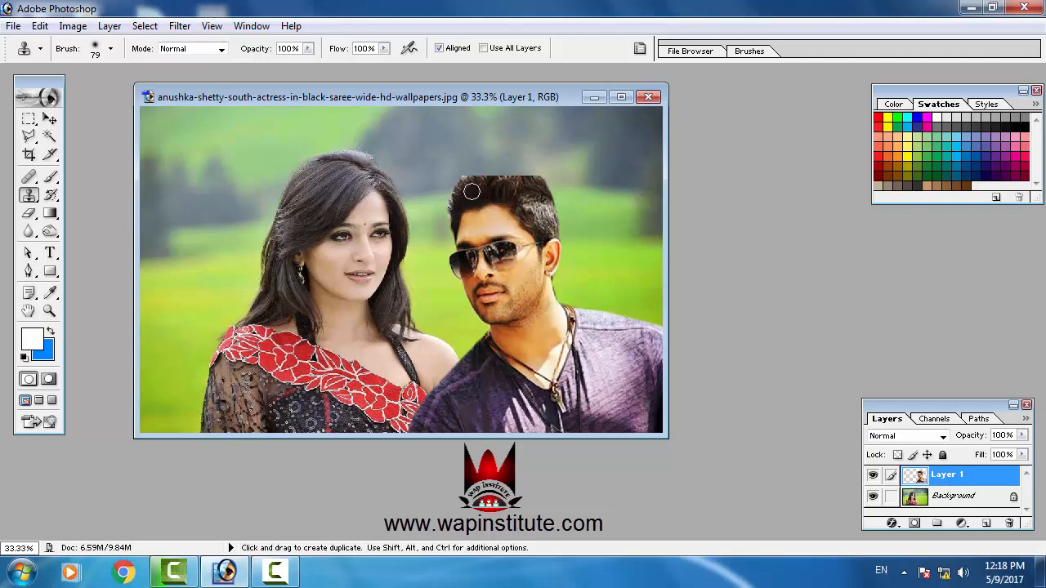
left_click(471, 192, "alt")
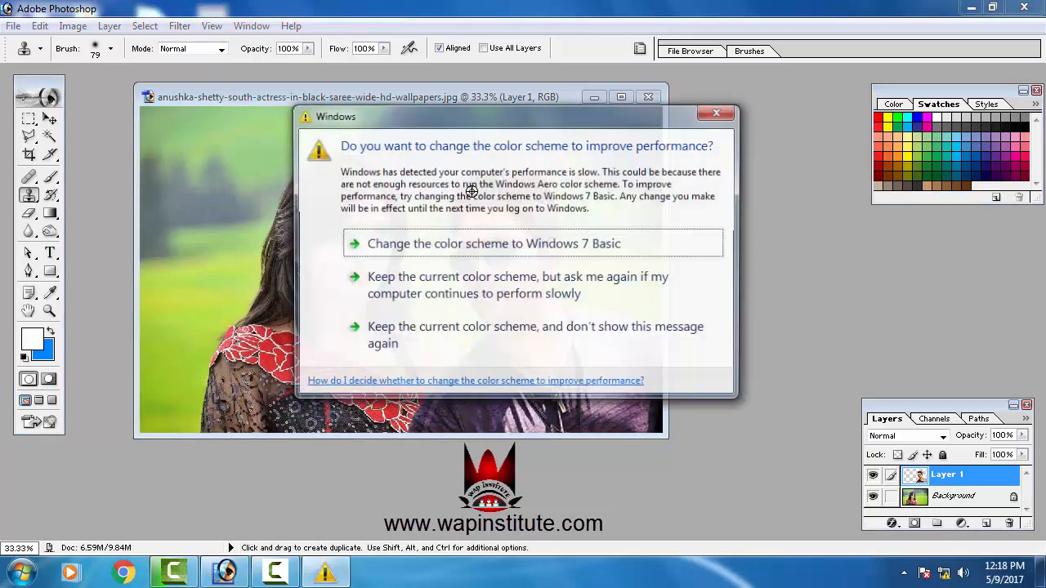
left_click(717, 115)
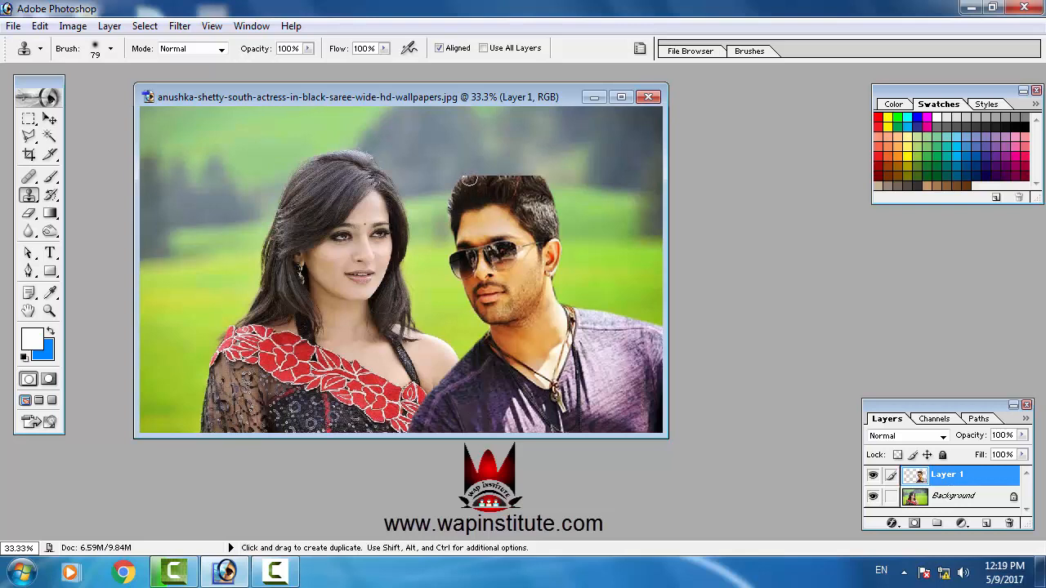
mouse_move(467, 179)
left_mouse_down()
mouse_move(530, 170)
mouse_move(488, 174)
mouse_move(514, 157)
mouse_move(540, 185)
left_mouse_up()
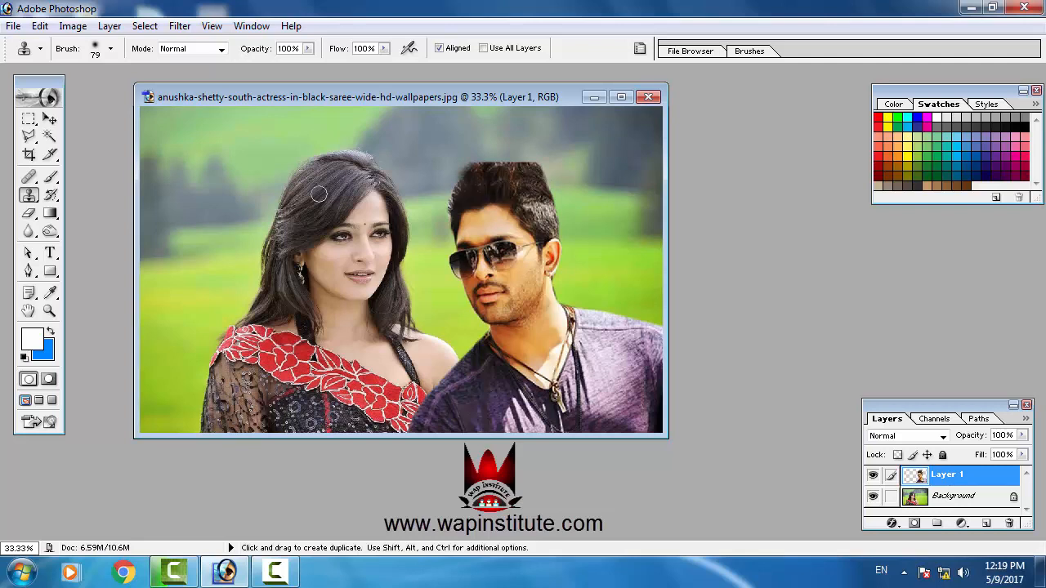
- Round off the top of the man's hair by outlining the excess with the Polygonal Lasso, deleting it and deselecting
left_click(29, 136)
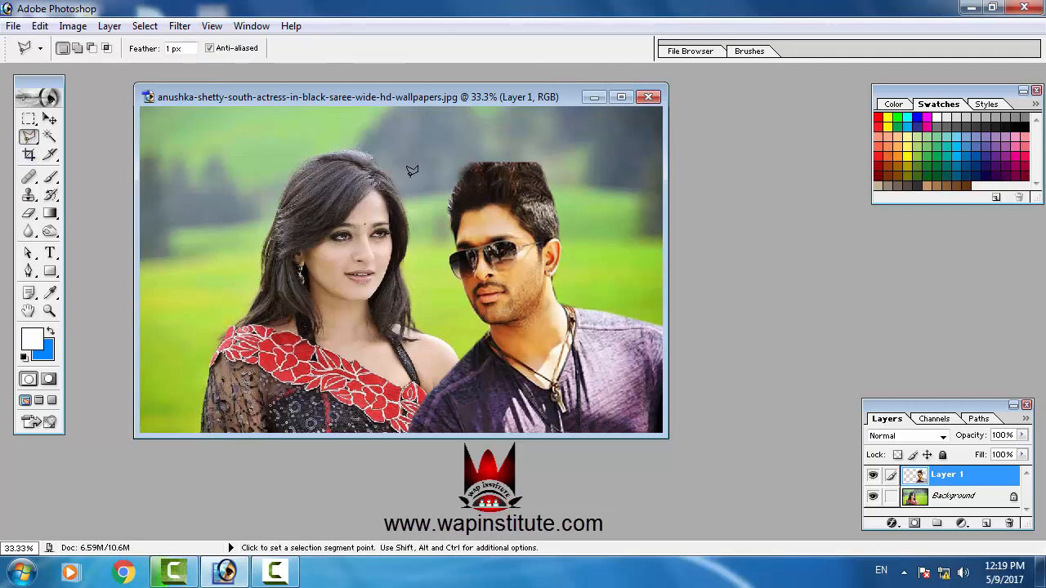
left_click(451, 185)
left_click(469, 170)
left_click(498, 112)
left_click(433, 129)
left_click(451, 180)
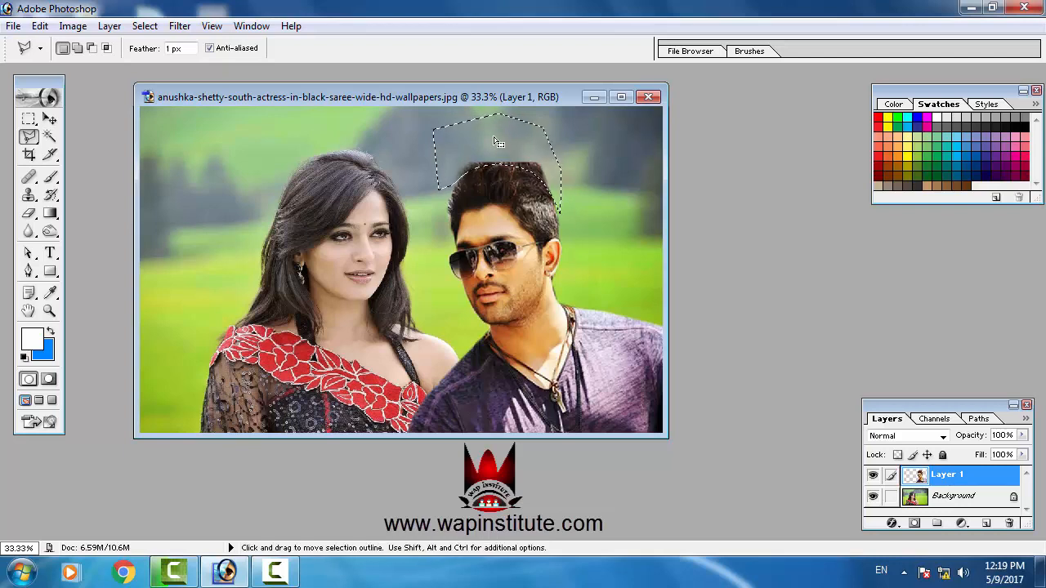
right_click(592, 142)
left_click(613, 163)
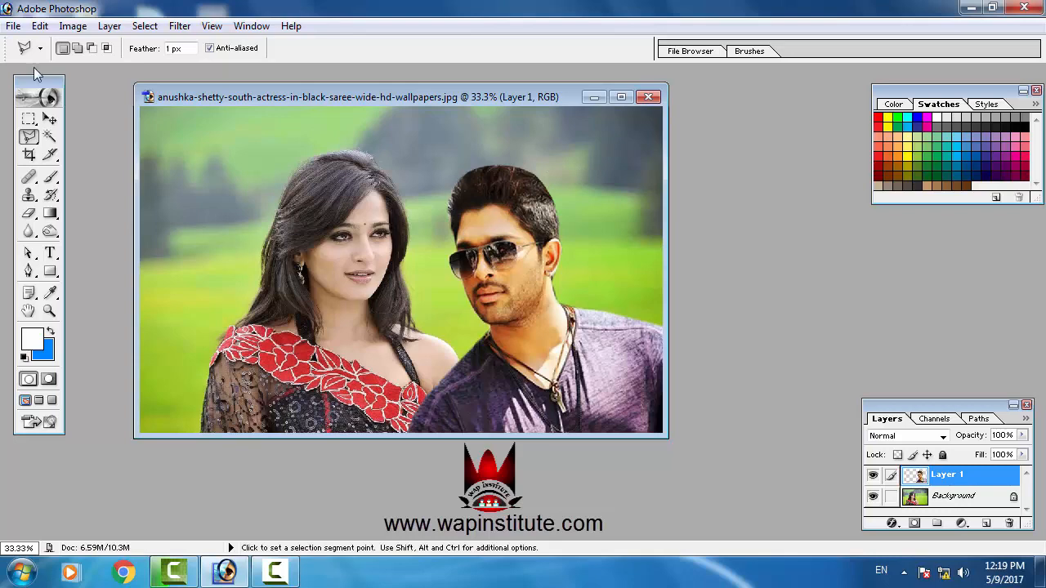
- Save the composite to the Desktop as a JPEG copy named sdfsdf.jpg, accepting the quality 8, progressive JPEG options
left_click(13, 27)
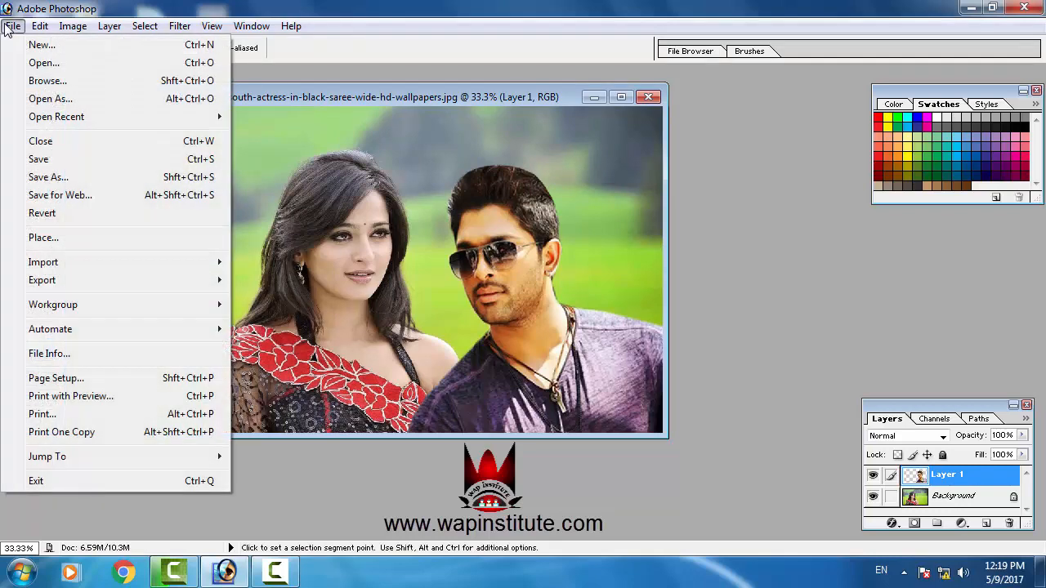
left_click(58, 177)
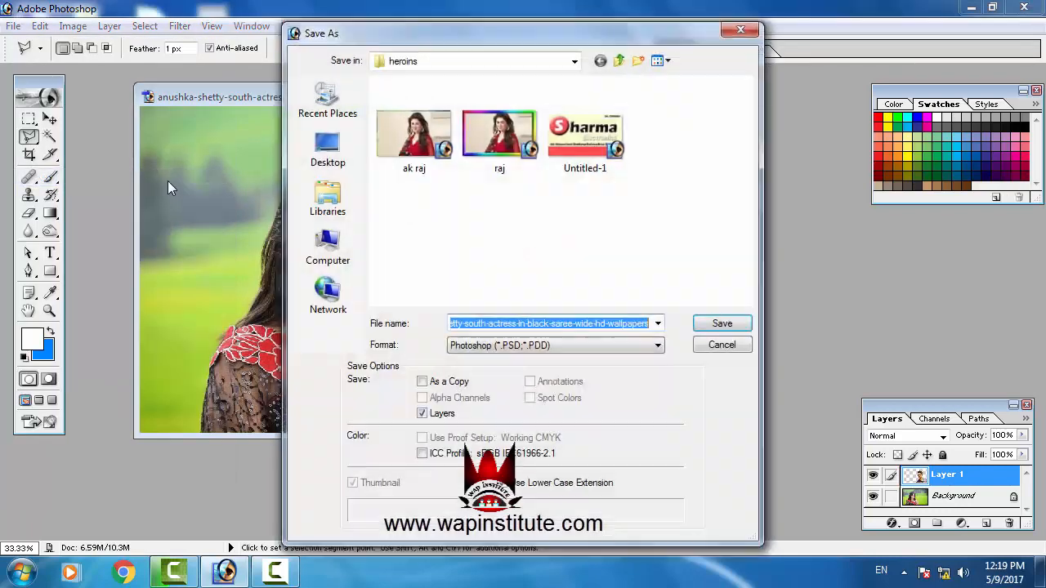
left_click(338, 169)
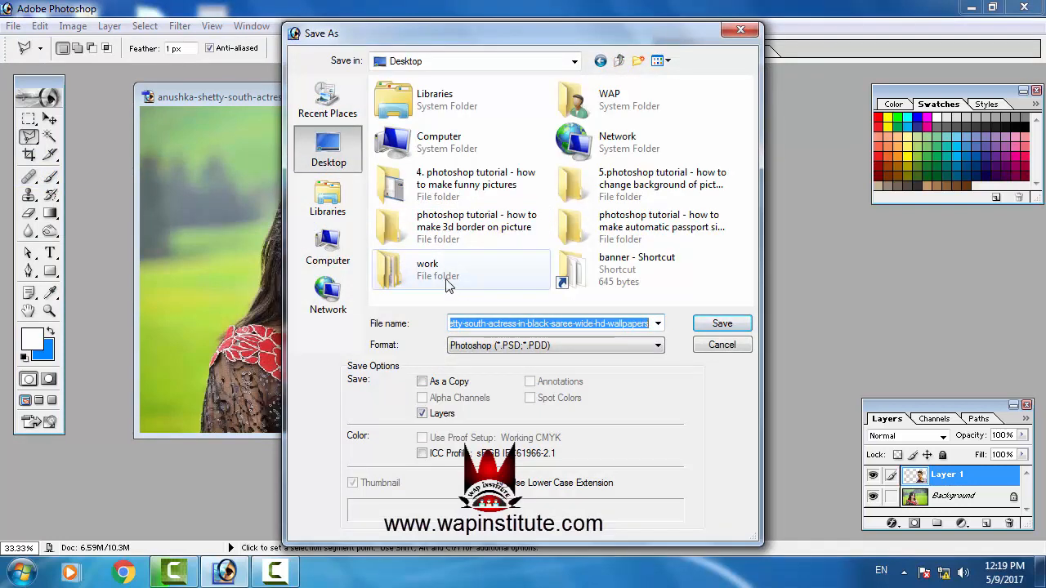
type("sq")
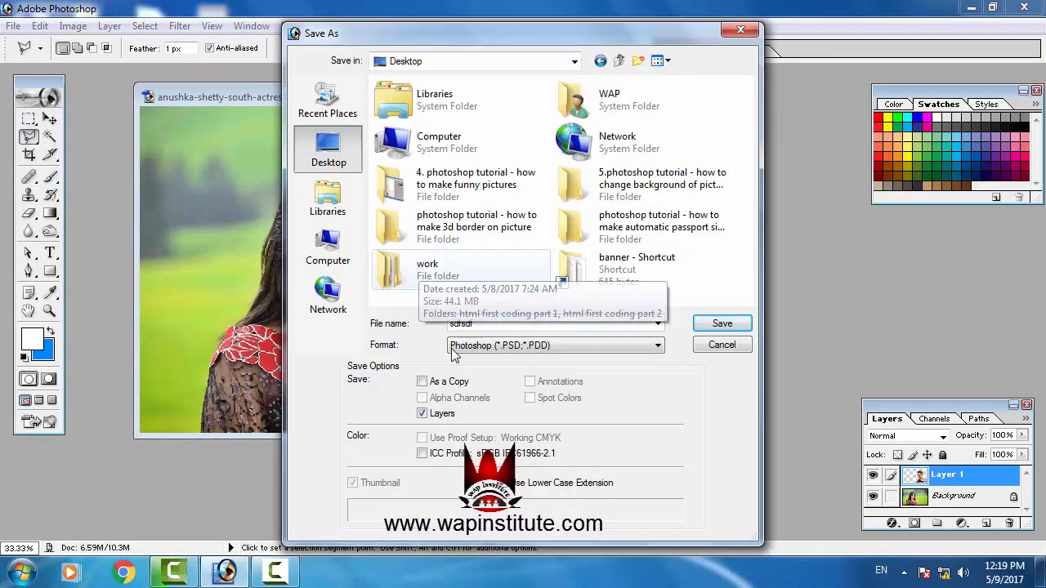
left_click(478, 346)
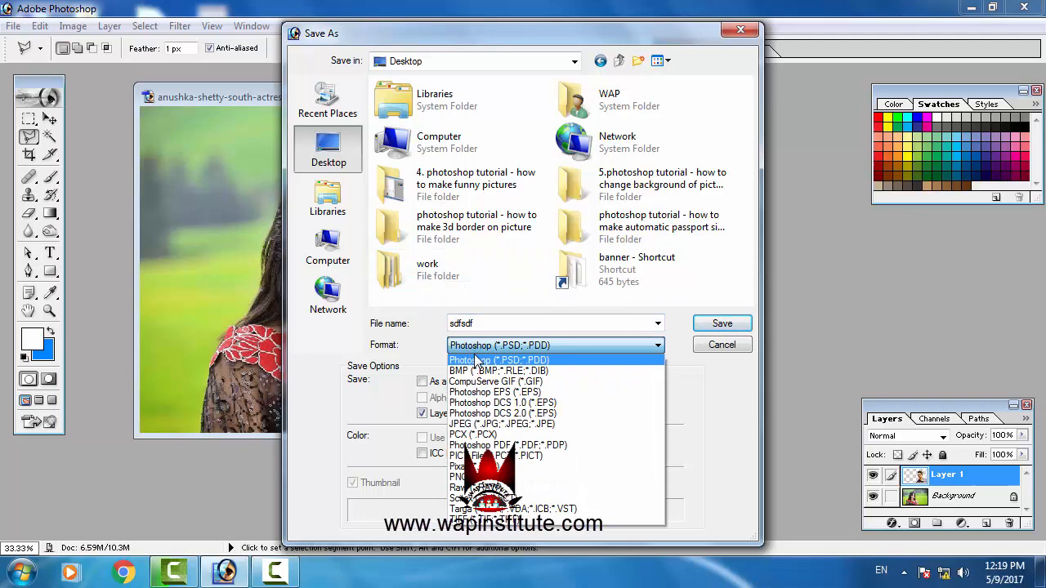
left_click(511, 424)
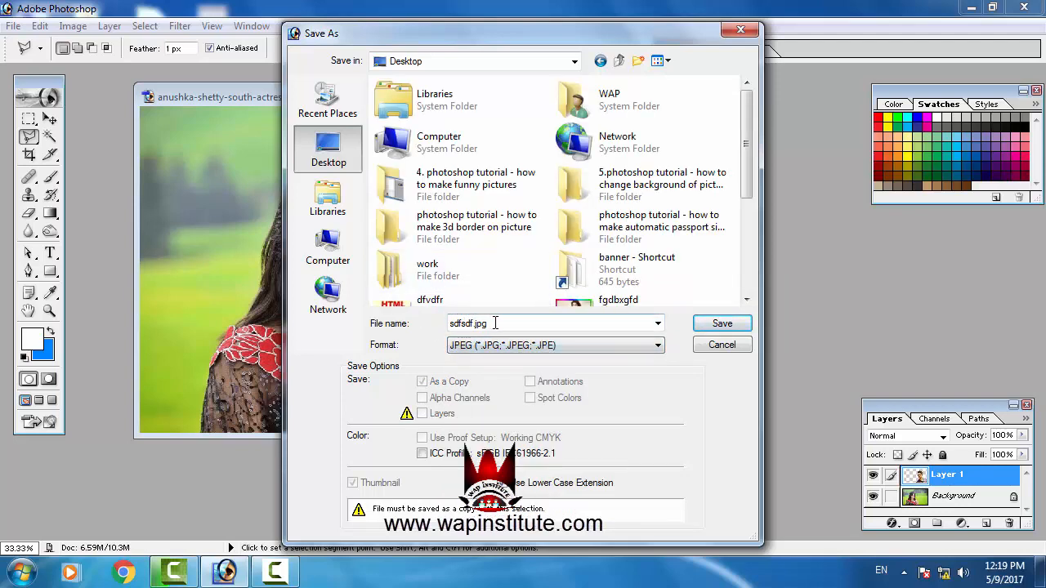
left_click(711, 323)
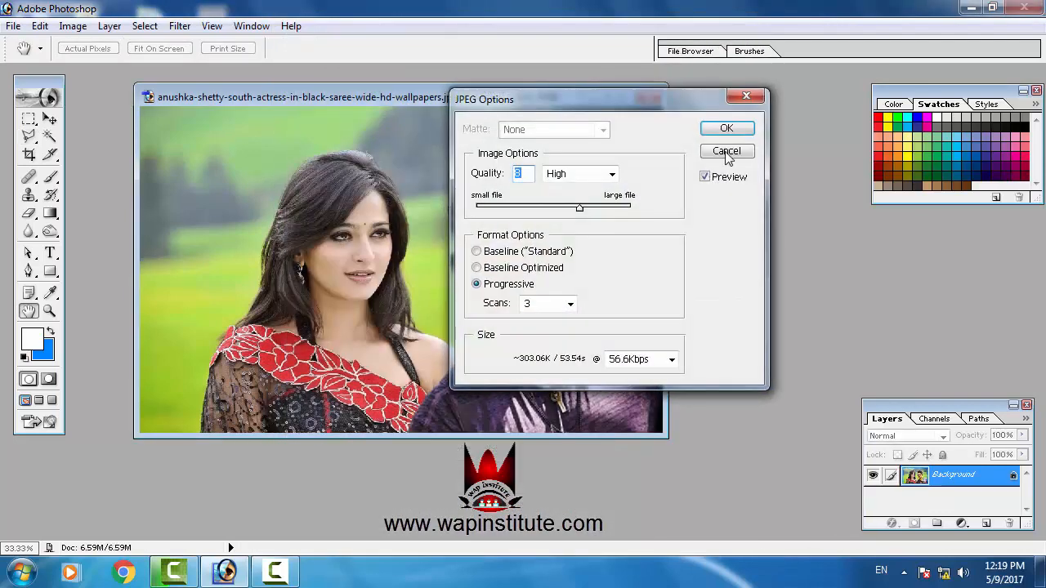
left_click(720, 131)
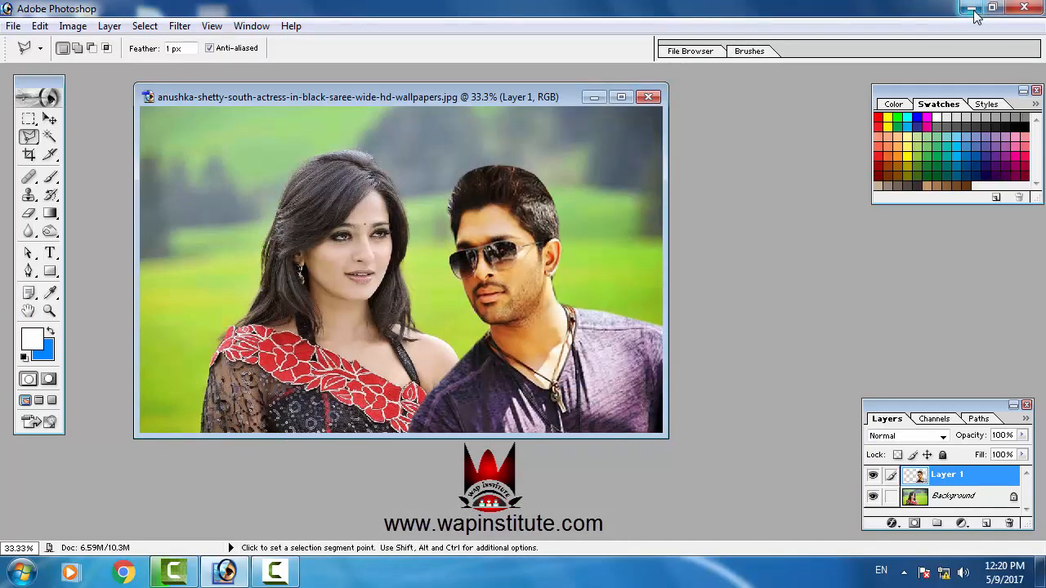
- Minimize the editor, open the saved sdfsdf image from the desktop to check the composite, and close the viewer
left_click(972, 10)
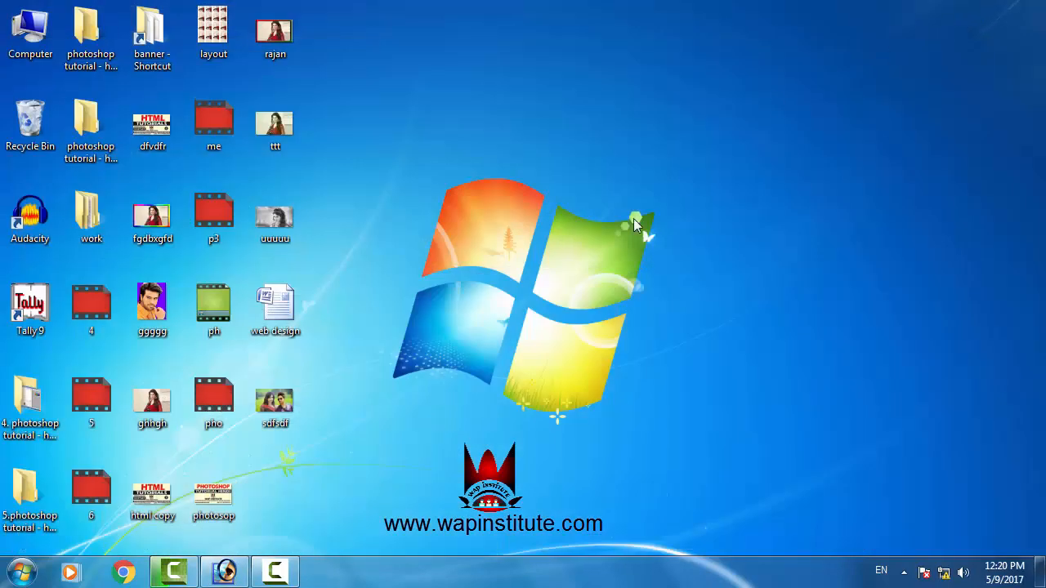
double_click(292, 402)
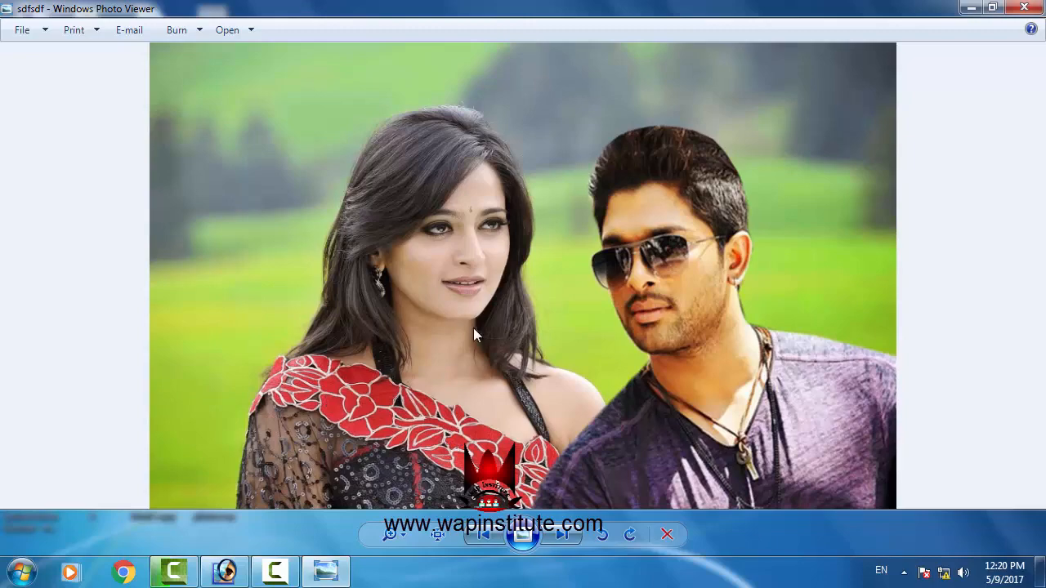
left_click(1024, 7)
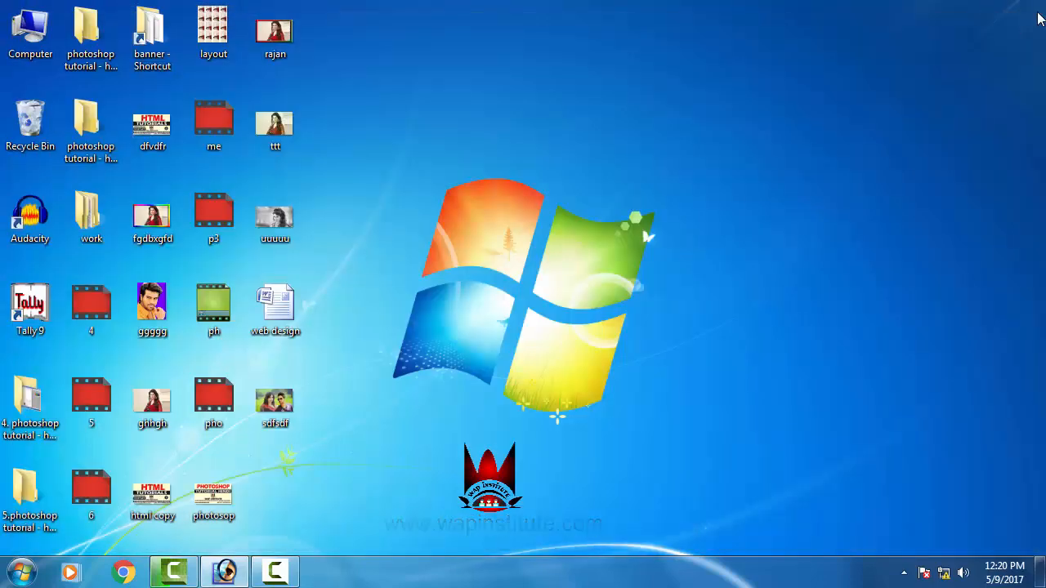